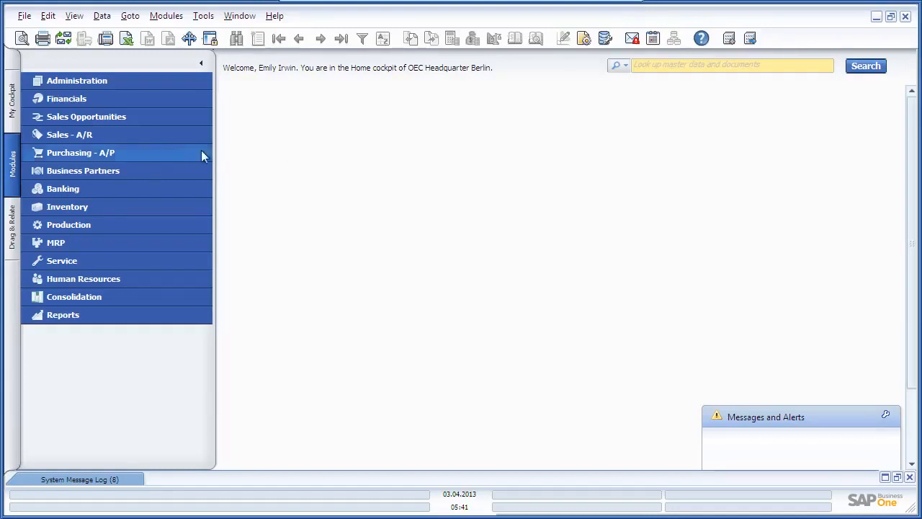
Start a new A/P invoice and select ip Security Network GmbH & Co.KG as its vendor
click(130, 153)
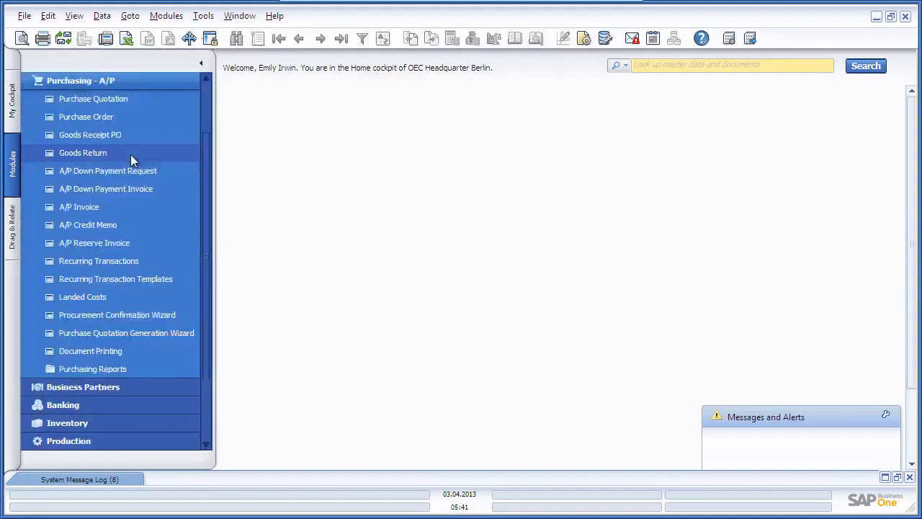
click(127, 210)
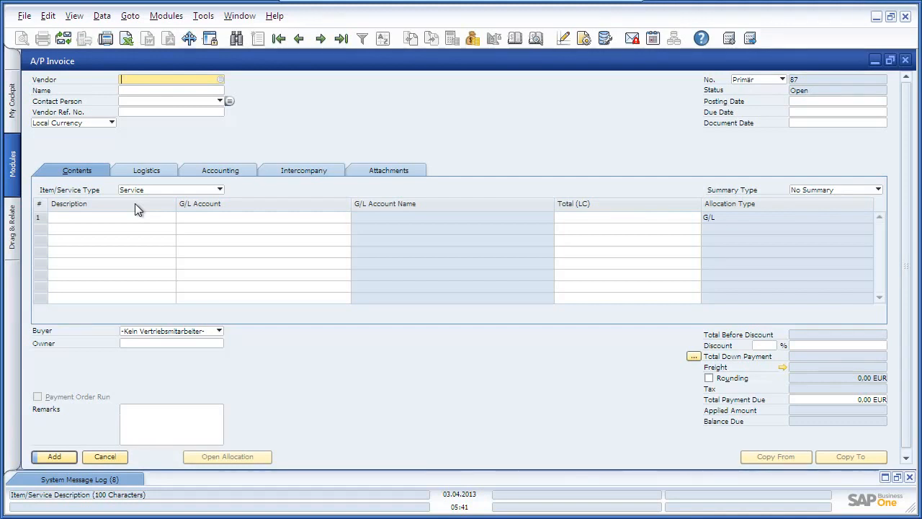
click(220, 79)
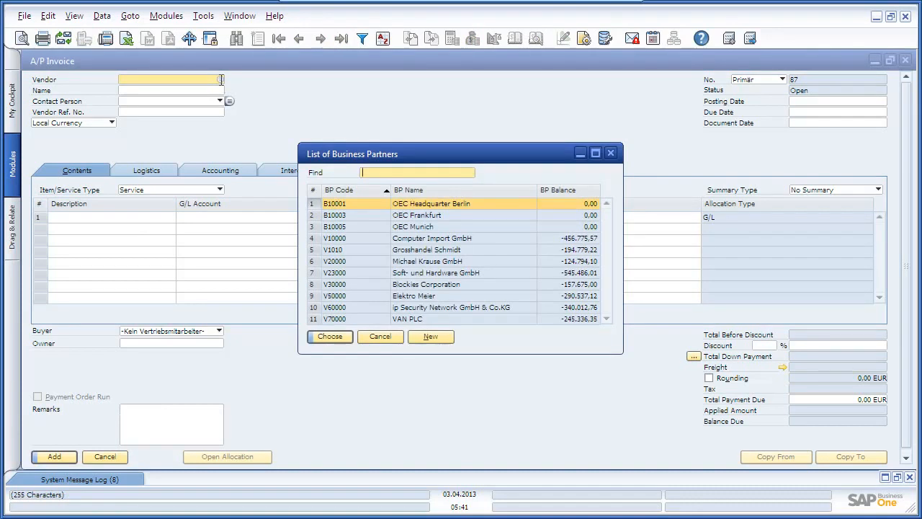
click(353, 306)
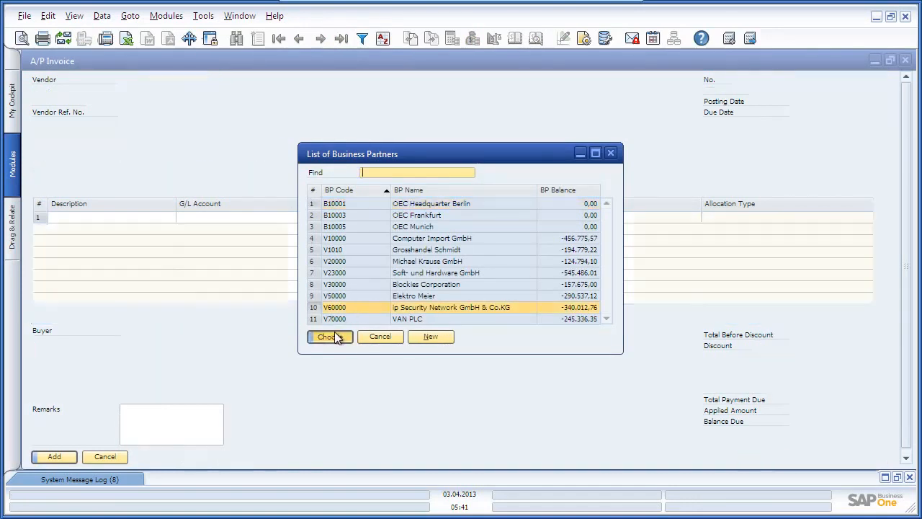
click(331, 337)
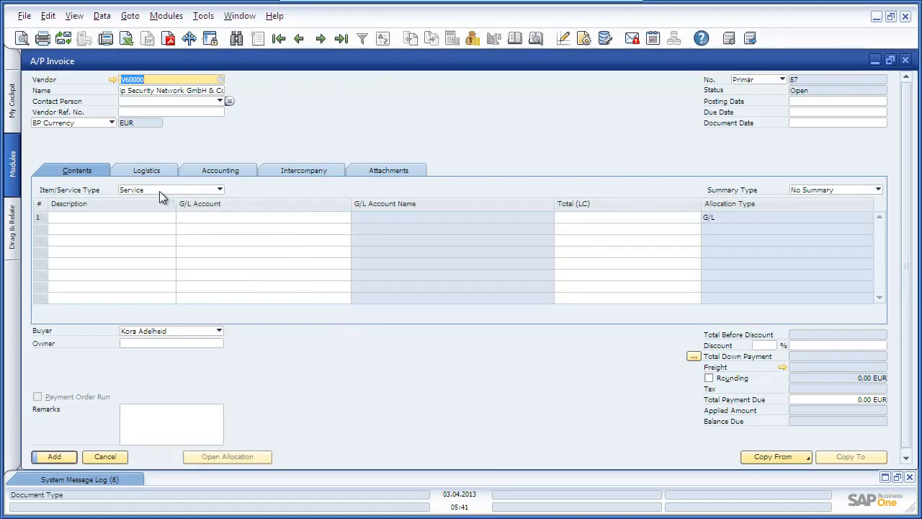
Enter a service line with description VPN Setup Service, G/L account 616300 and a total of 3000 EUR
click(159, 216)
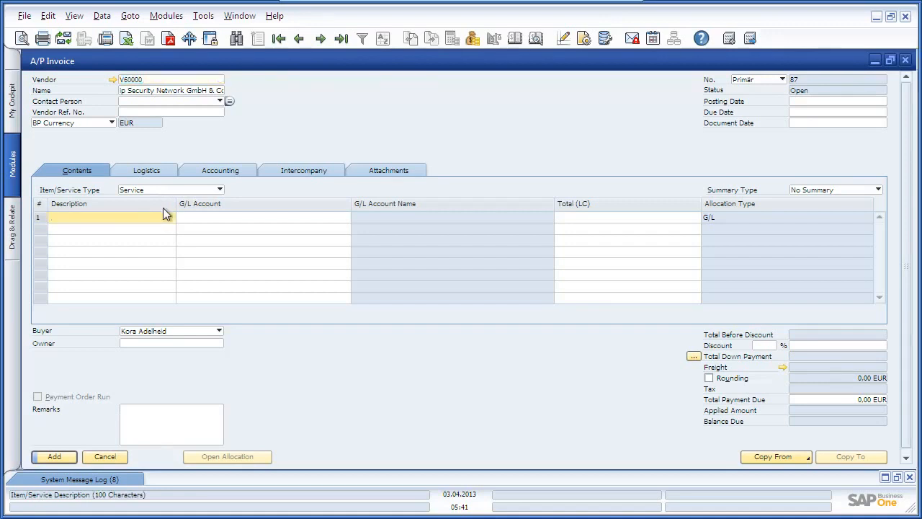
text(VPN Setup Ser)
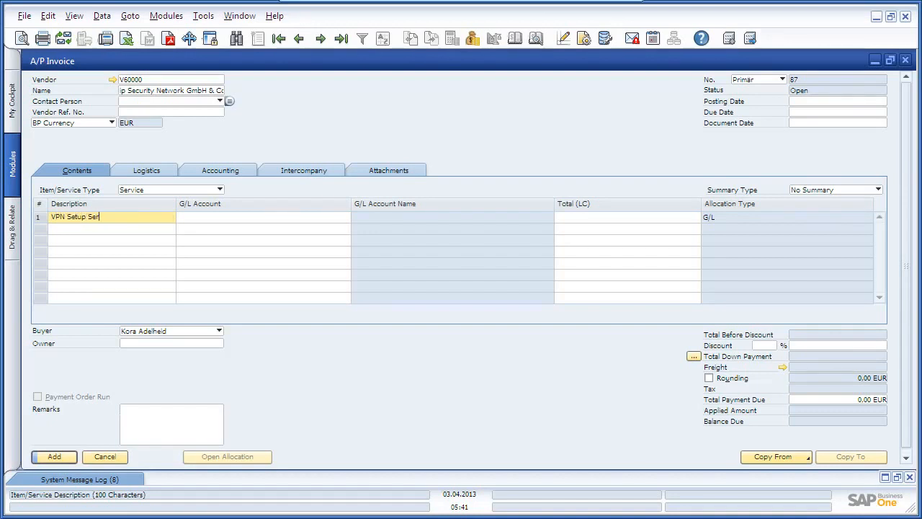
text(vice)
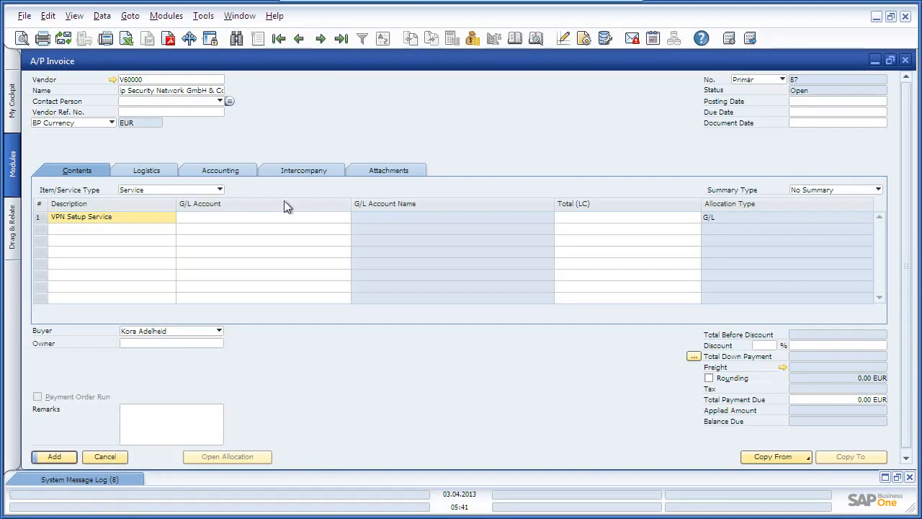
click(188, 218)
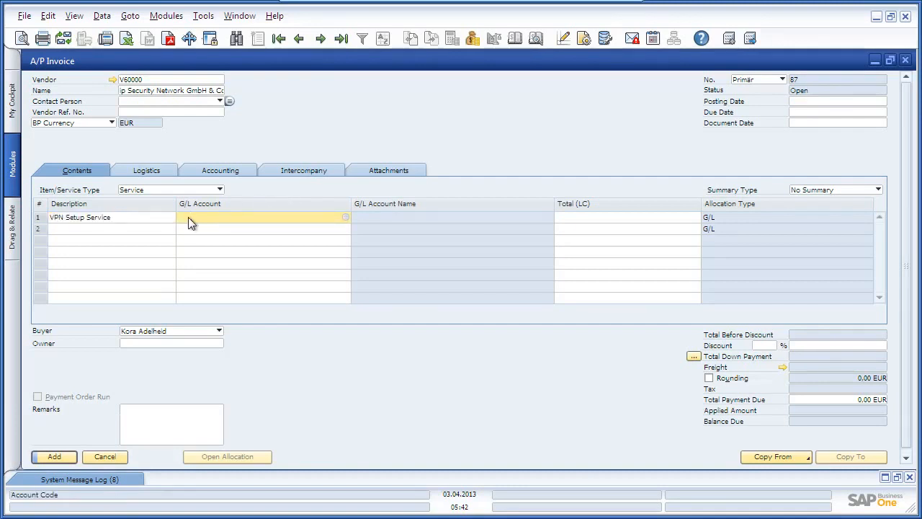
text(616300)
key(Tab)
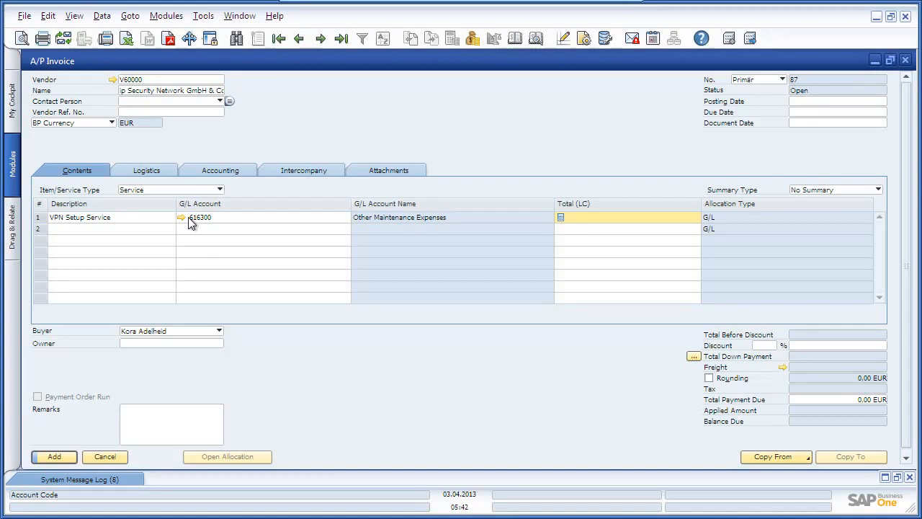
text(3000)
key(Tab)
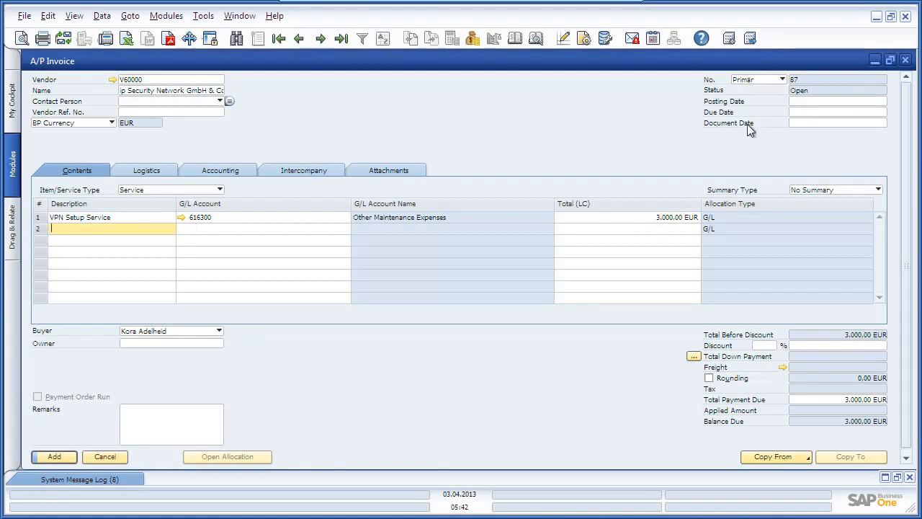
Fill in the posting date 03.04.2013 and add the A/P invoice, accepting that it cannot be changed
click(793, 100)
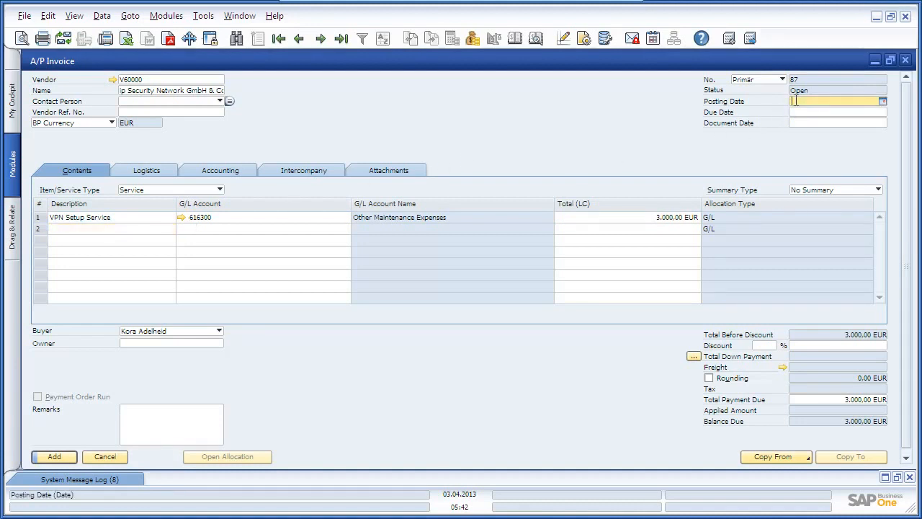
key(Tab)
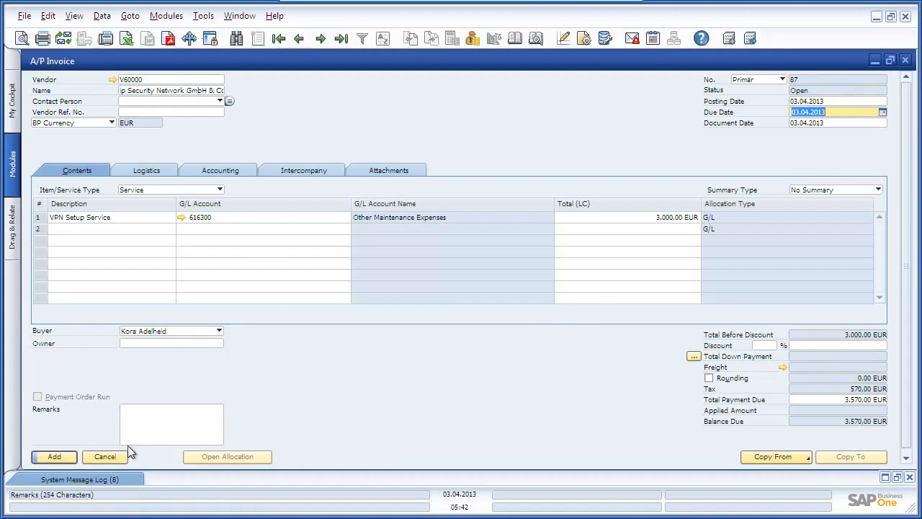
click(56, 459)
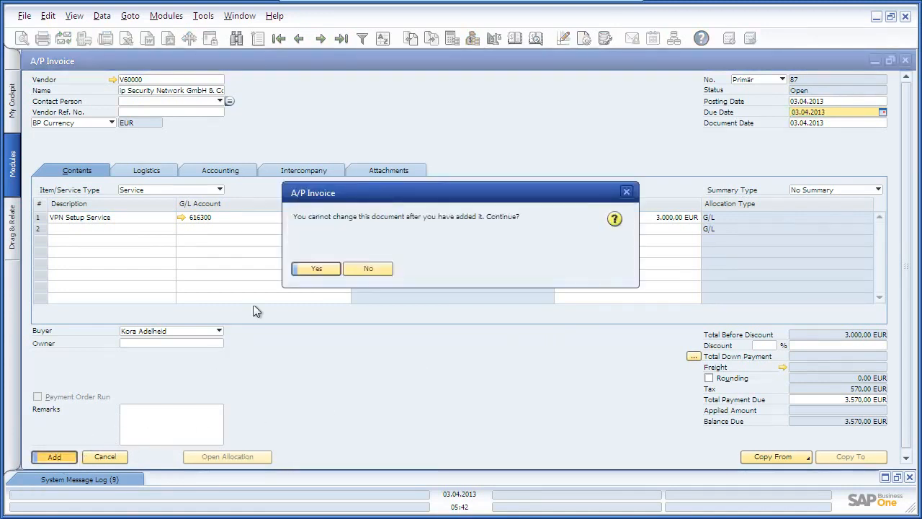
click(307, 269)
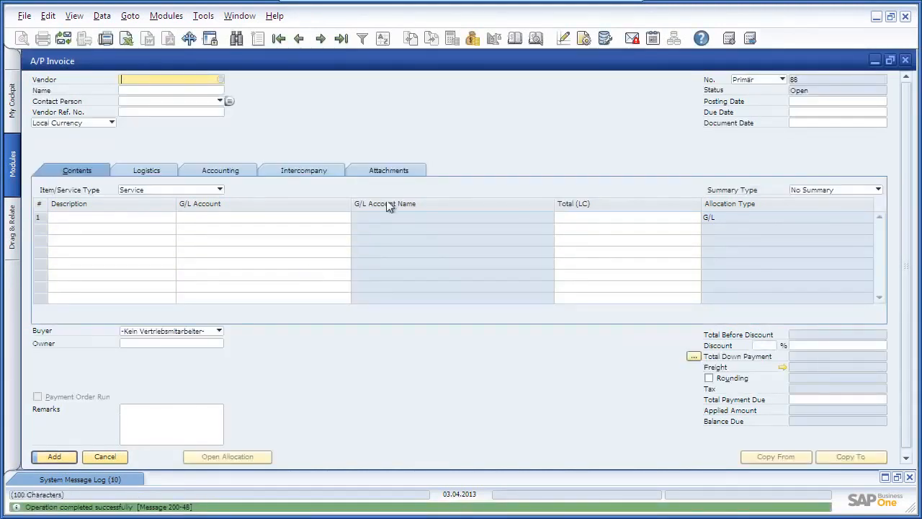
Open the allocation of the last added invoice and load all branches for its VPN Setup Service line, using allocation type GL
click(341, 40)
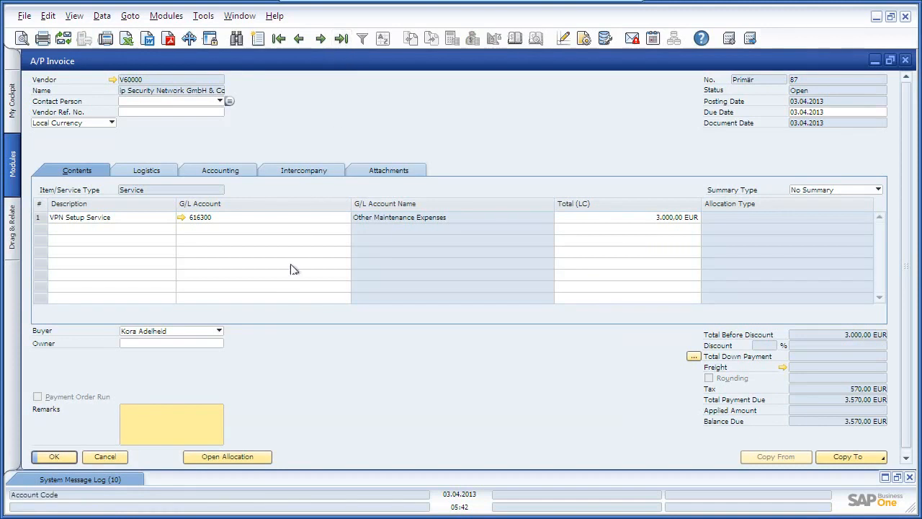
click(264, 460)
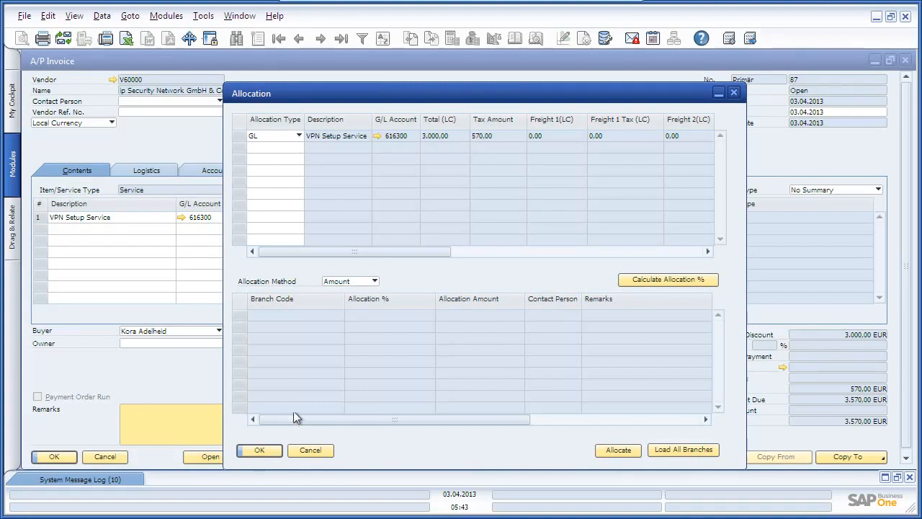
click(285, 141)
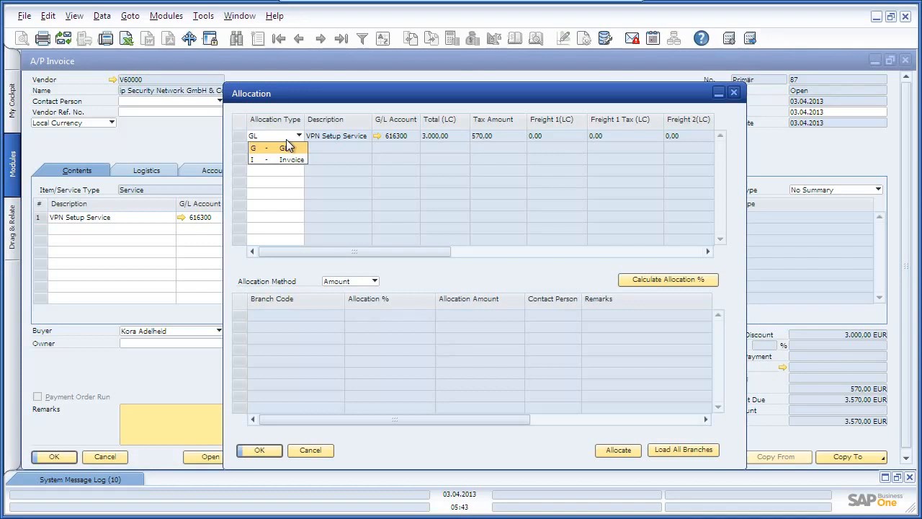
click(287, 147)
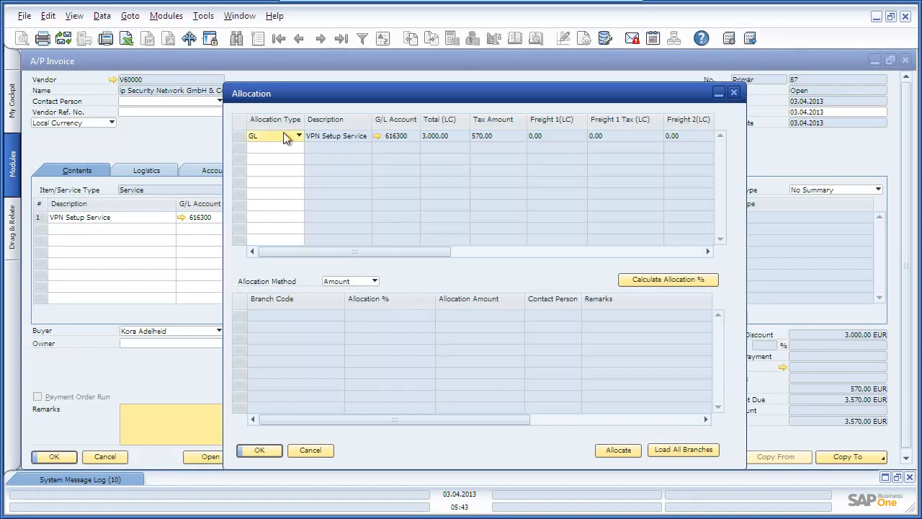
click(236, 136)
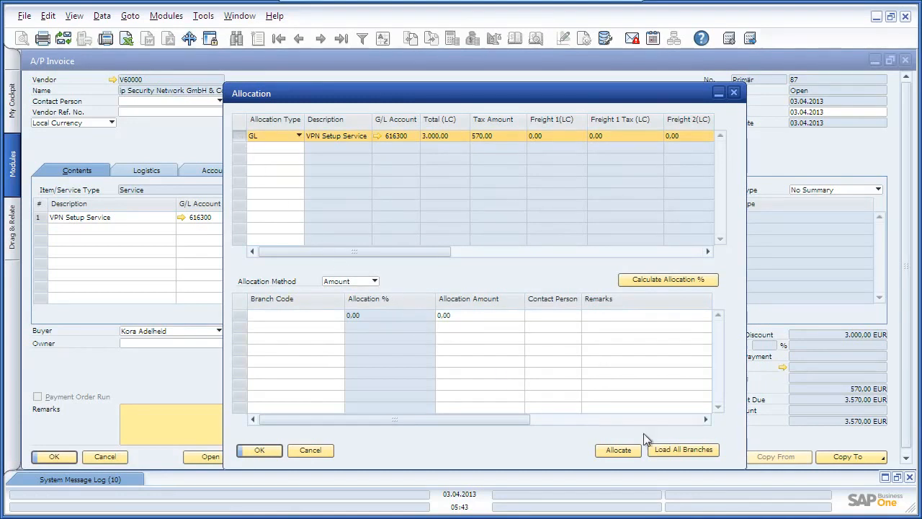
click(696, 452)
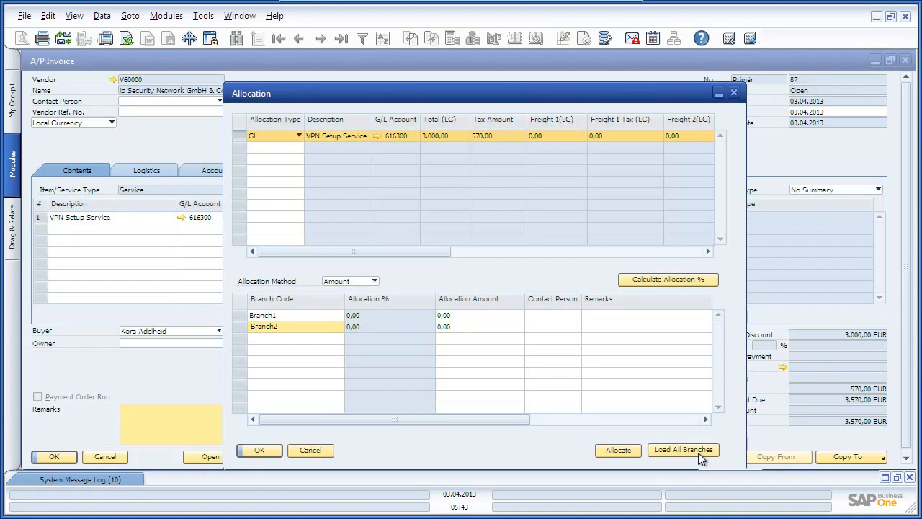
Set the allocation method to Percentage and allocate 33 % each to Branch1 and Branch2
click(360, 282)
click(365, 305)
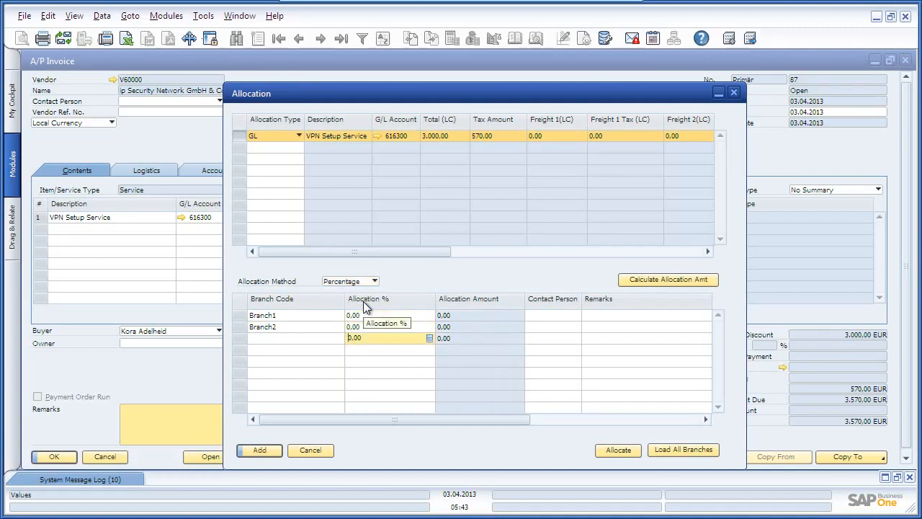
click(376, 315)
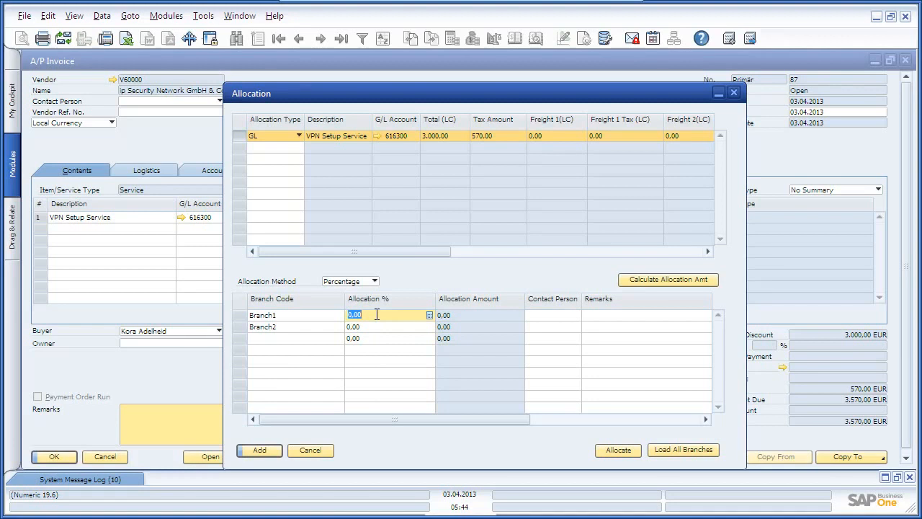
text(33)
click(374, 326)
text(33)
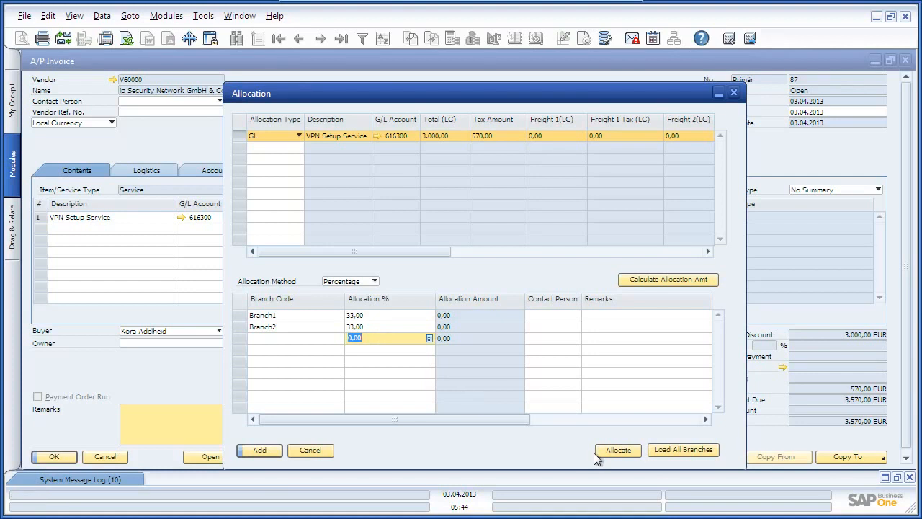
Allocate the VPN Setup Service expense to the branches and confirm creation of the allocation document
click(613, 452)
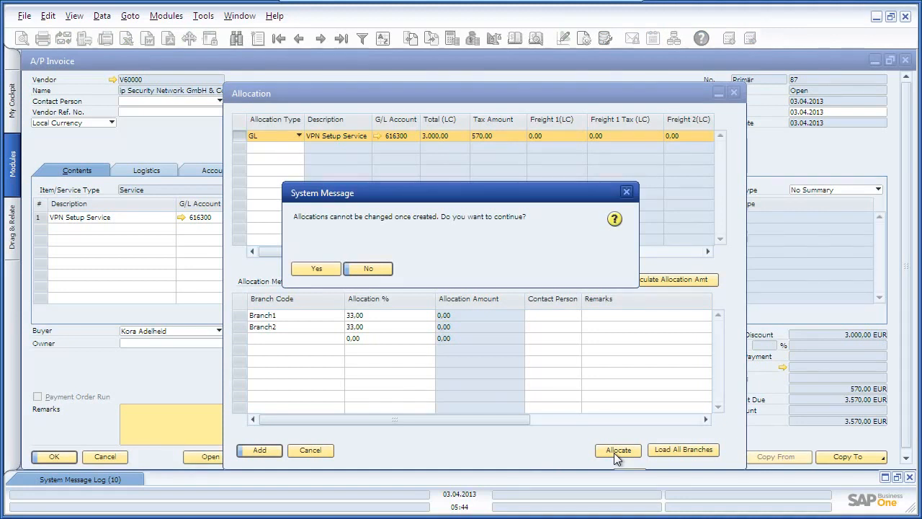
click(308, 271)
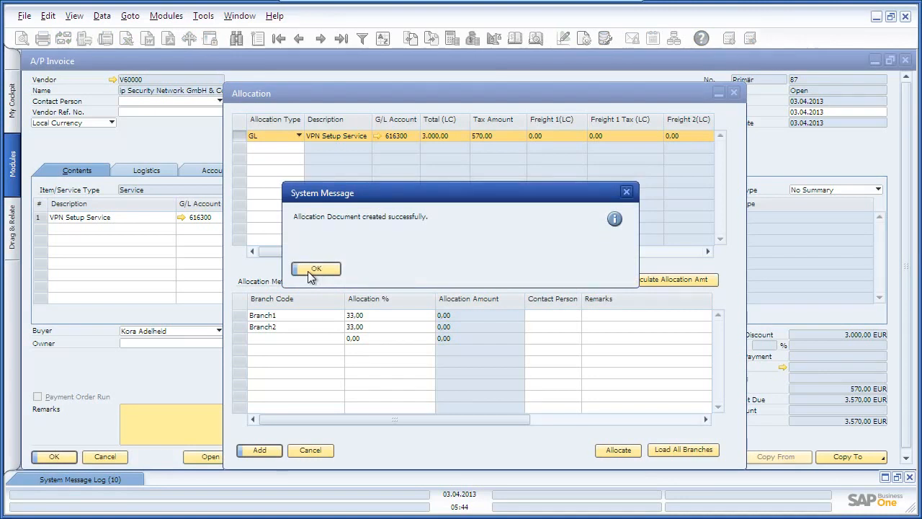
click(316, 268)
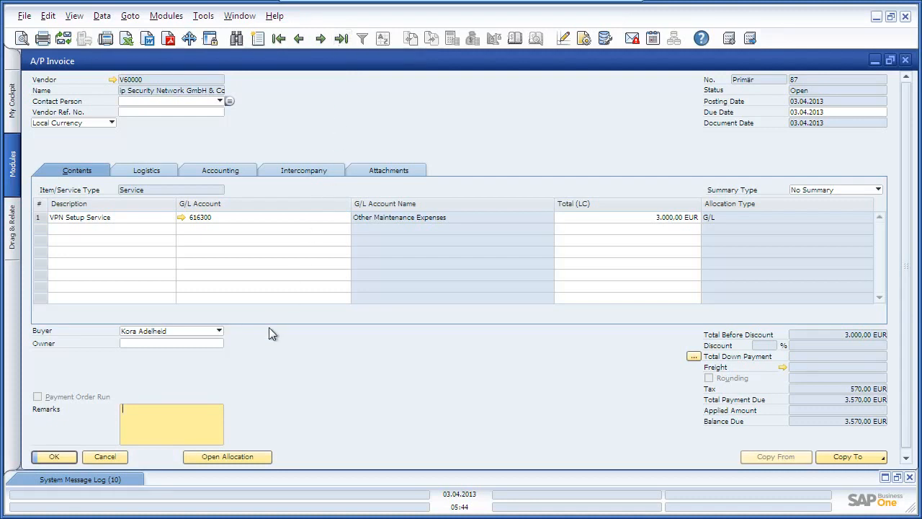
Reopen the invoice's allocation and check the allocated amounts and status of each branch for the VPN Setup Service line
click(267, 458)
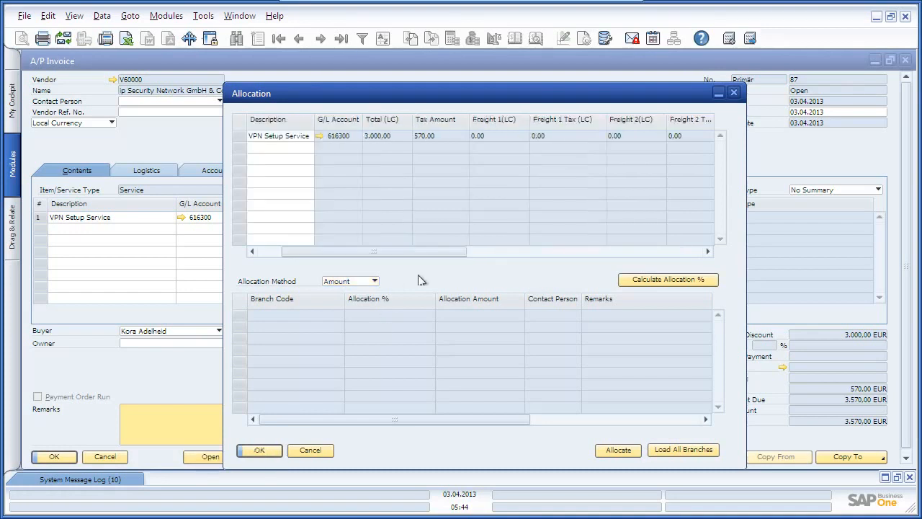
click(241, 137)
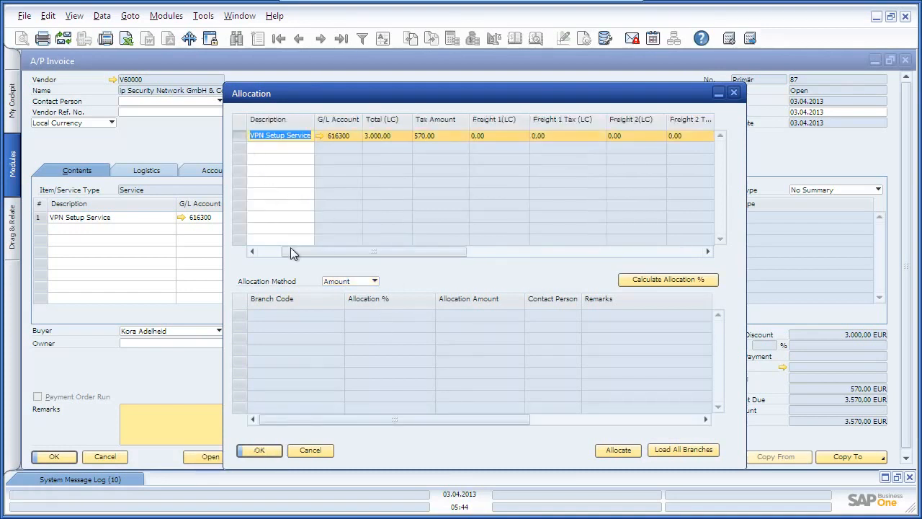
drag(402, 418, 496, 425)
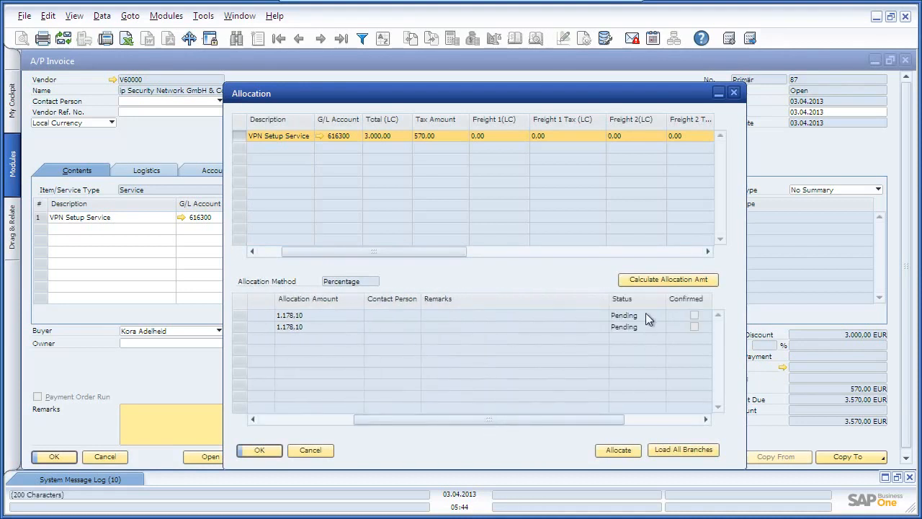
drag(609, 299, 482, 310)
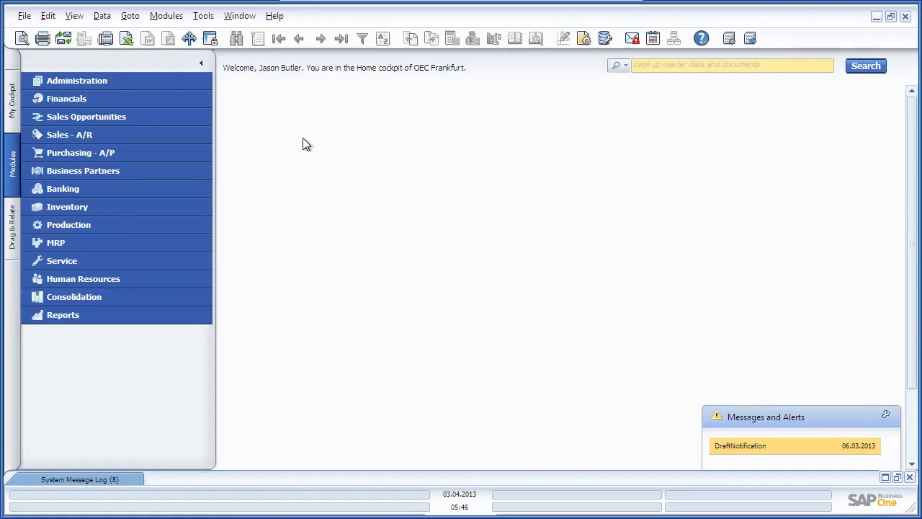
In the OEC Frankfurt company, open transaction 1 of journal voucher 7 from the open journal vouchers
click(197, 103)
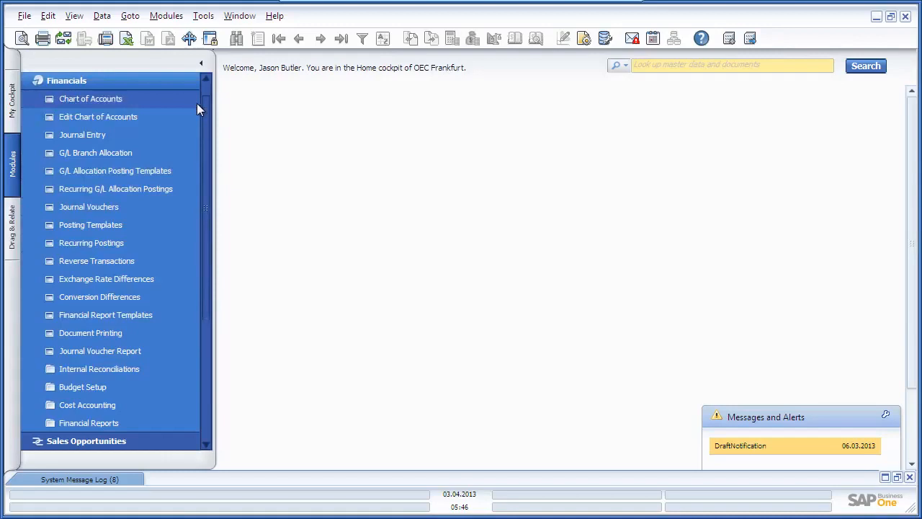
click(164, 208)
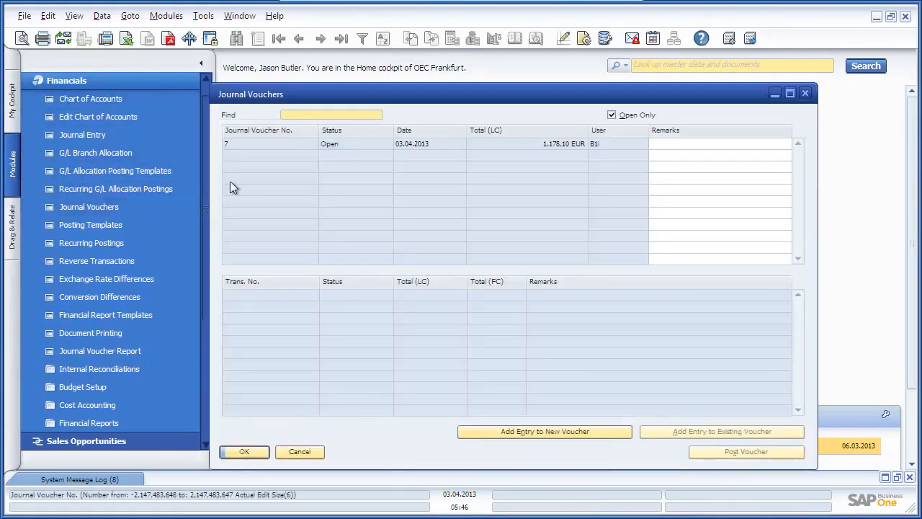
click(263, 142)
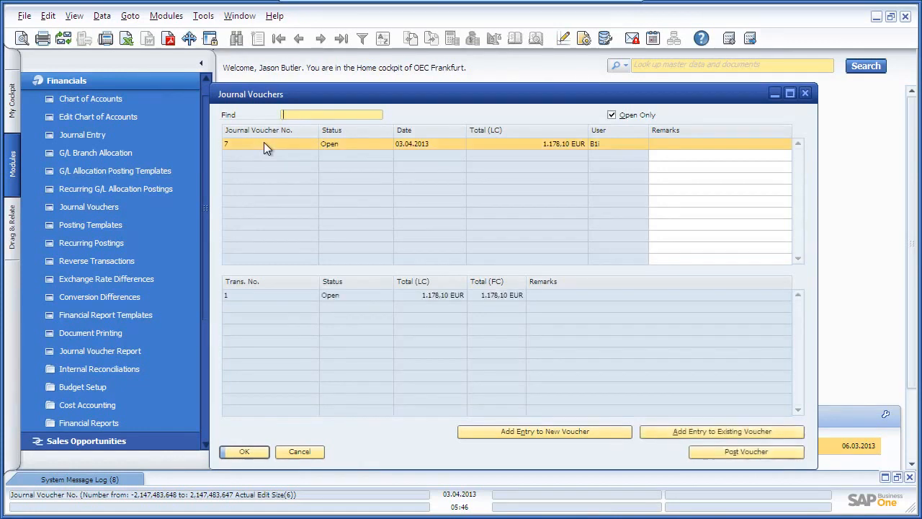
double_click(275, 293)
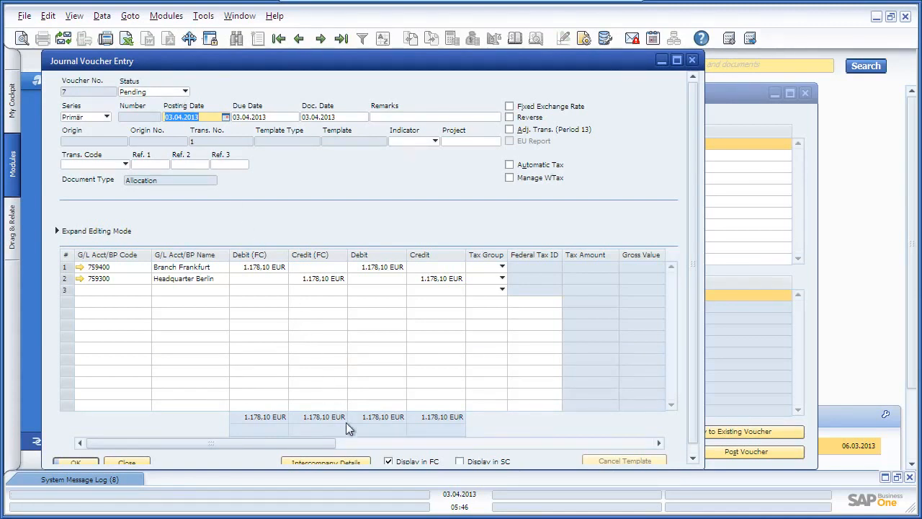
Check the voucher entry's intercompany details, and update the entry's status to Accept
click(357, 459)
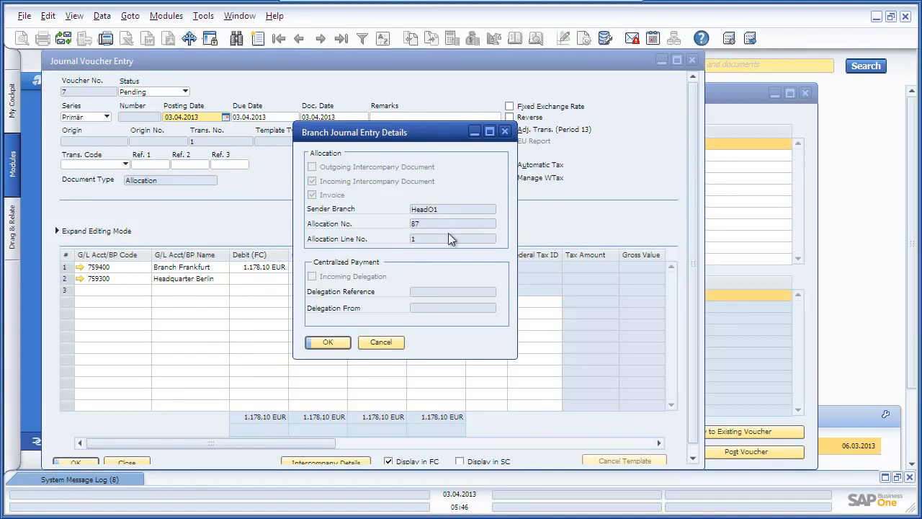
click(328, 342)
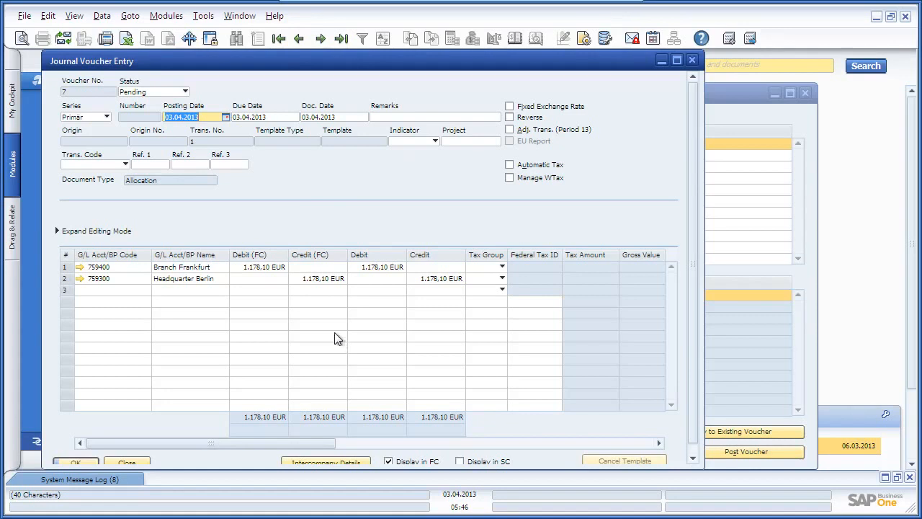
click(174, 95)
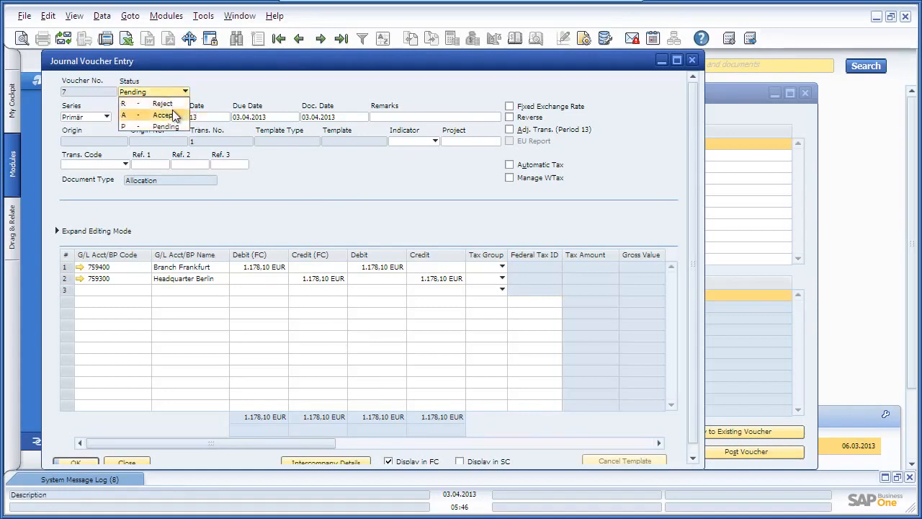
click(175, 117)
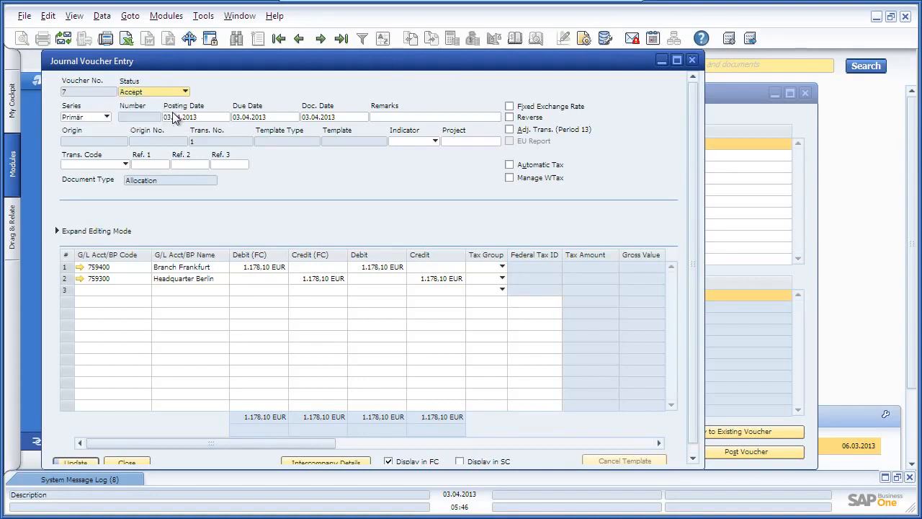
click(91, 460)
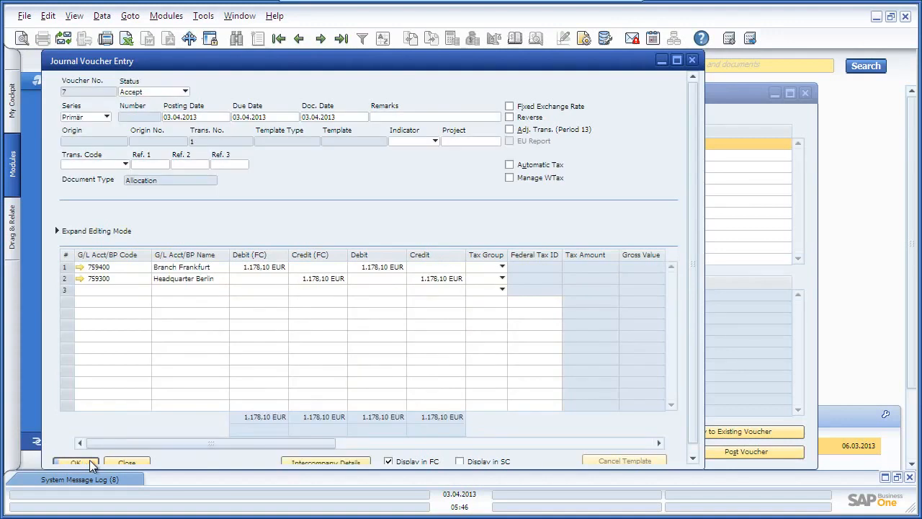
click(89, 462)
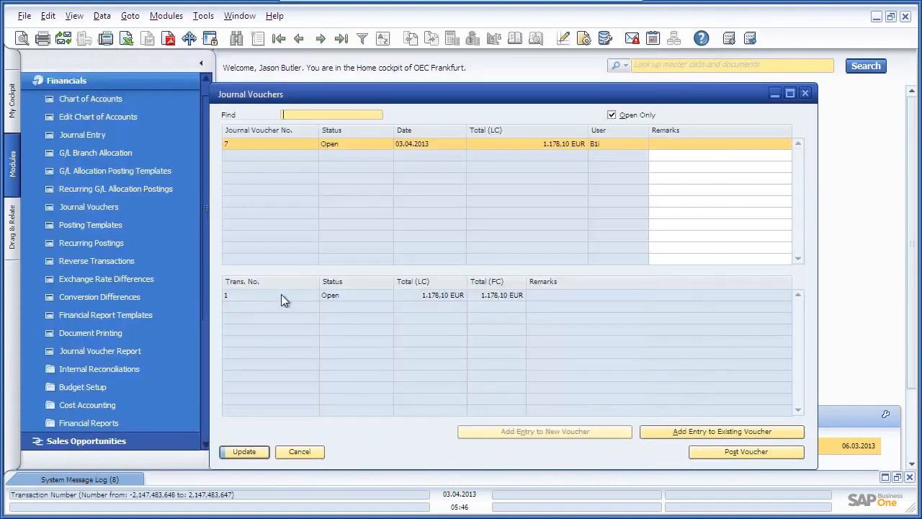
Save the journal voucher changes and post voucher 7 to the permanent file
click(251, 451)
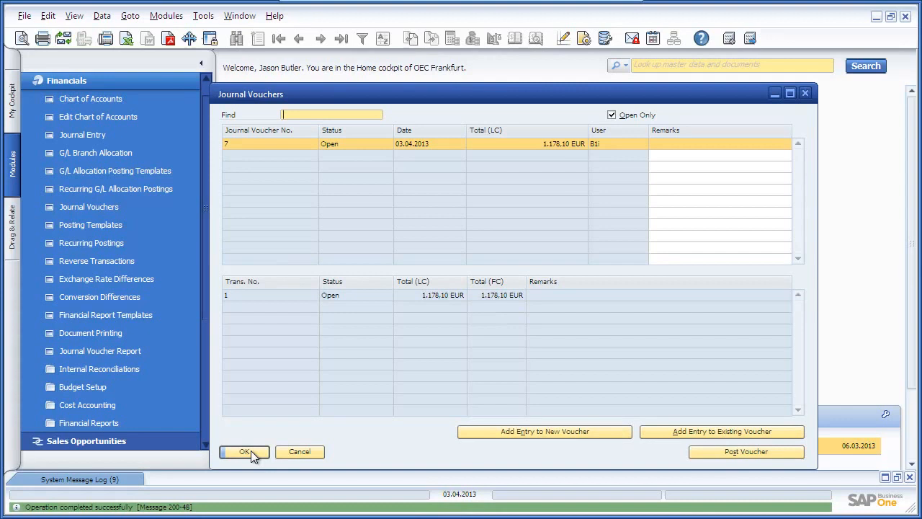
click(746, 452)
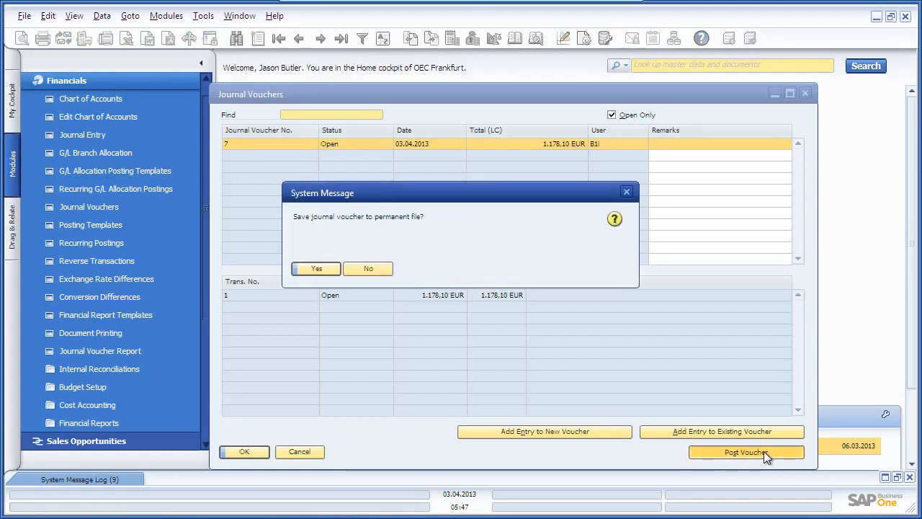
click(313, 267)
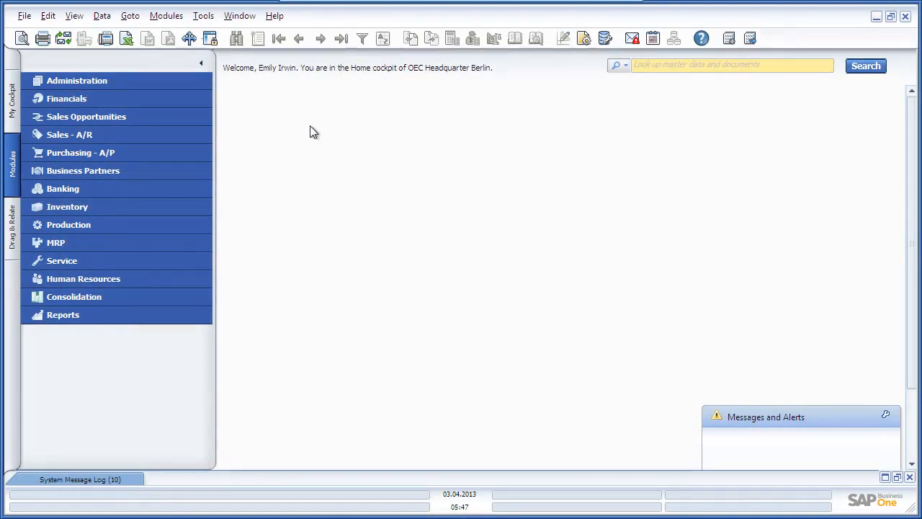
In the OEC Headquarter Berlin company, open the latest A/P invoice and check each branch's allocation status for the VPN Setup Service line
click(186, 152)
click(190, 206)
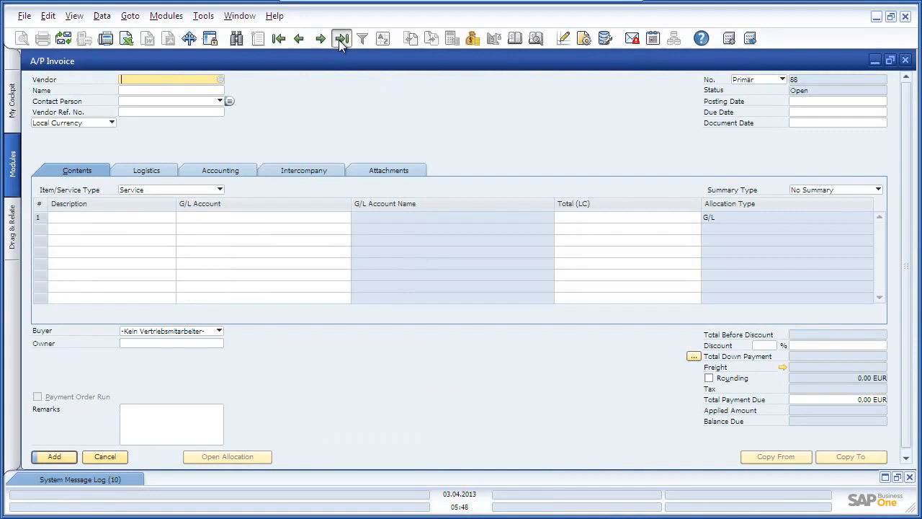
click(340, 39)
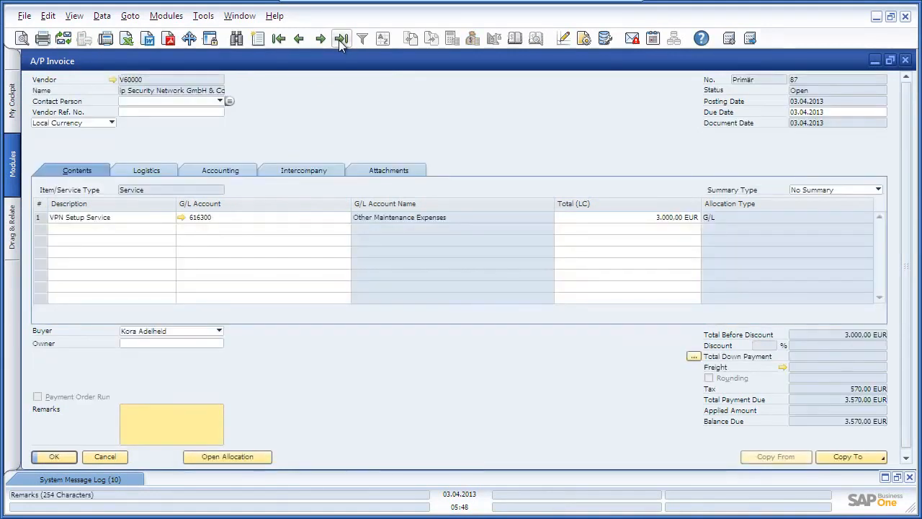
click(263, 456)
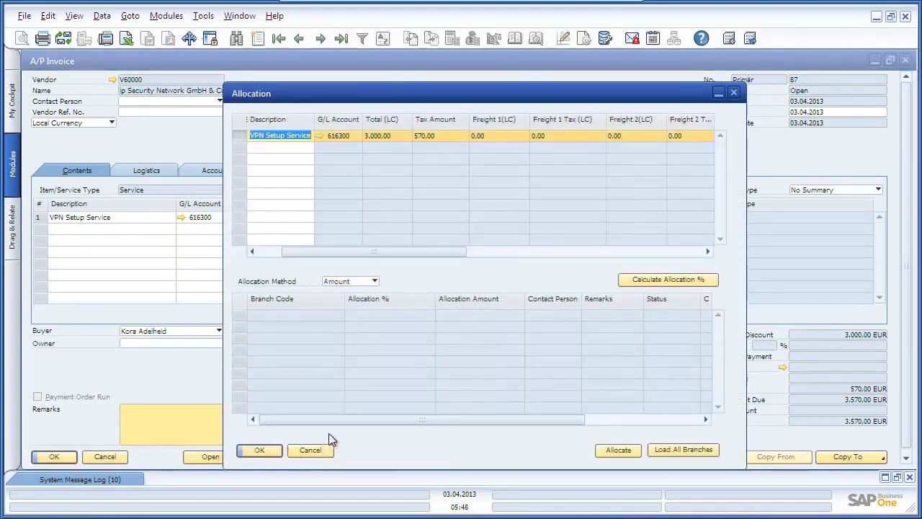
click(327, 419)
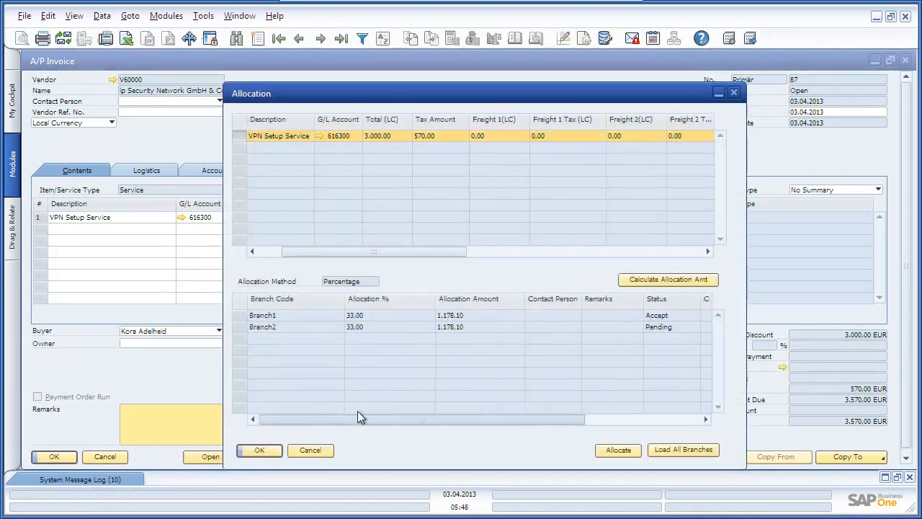